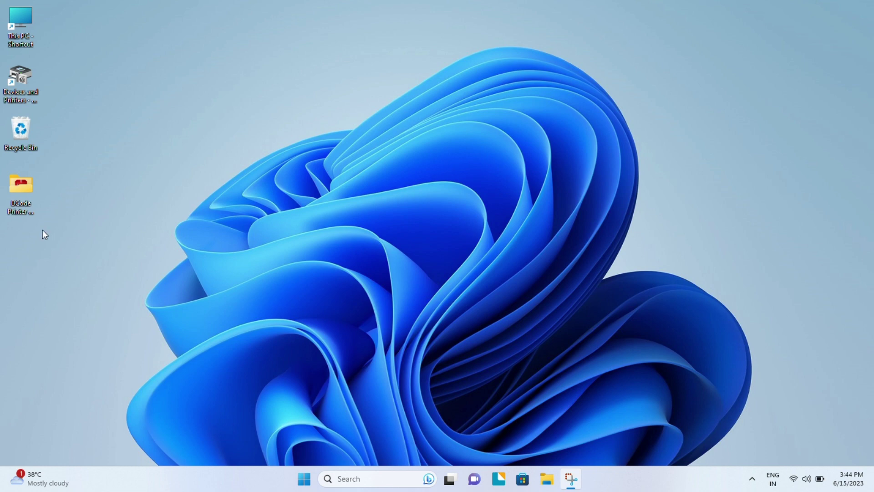
# Browse DCode Printer CD Complete > Driver > Windows Driver and select the POS Printer Driver Setup V7.17 installer.
pyautogui.click(22, 211)
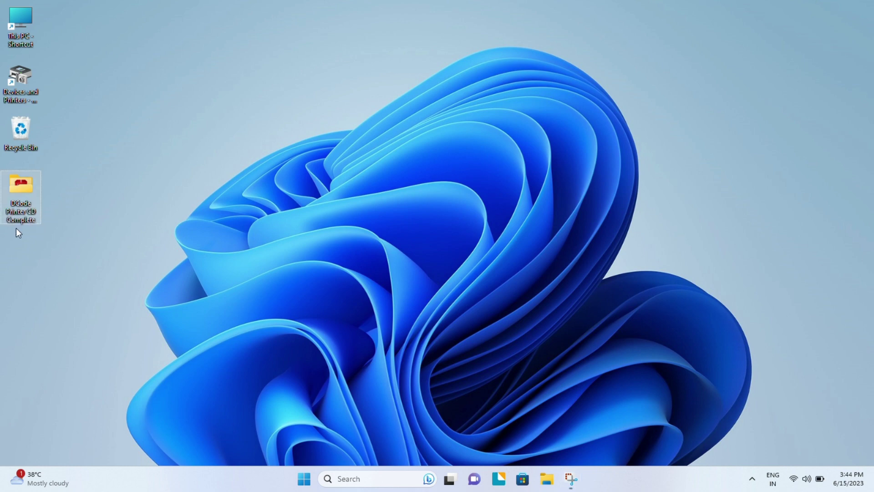
pyautogui.doubleClick(23, 187)
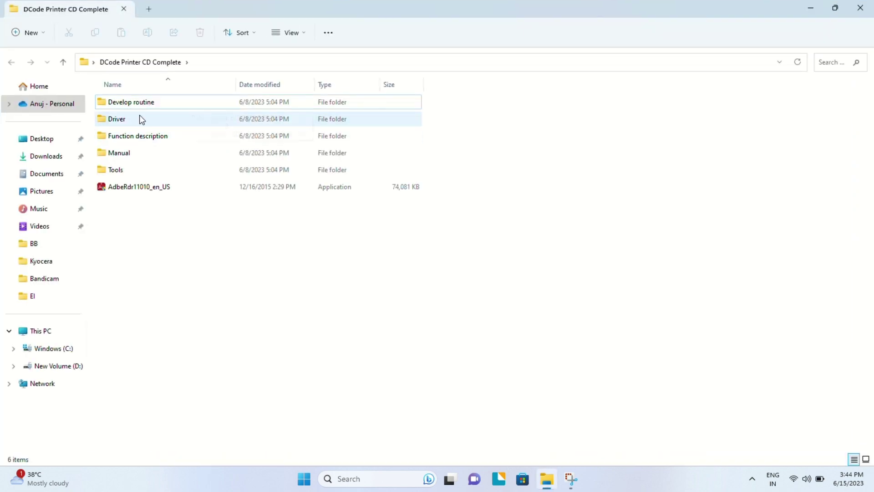
pyautogui.click(121, 158)
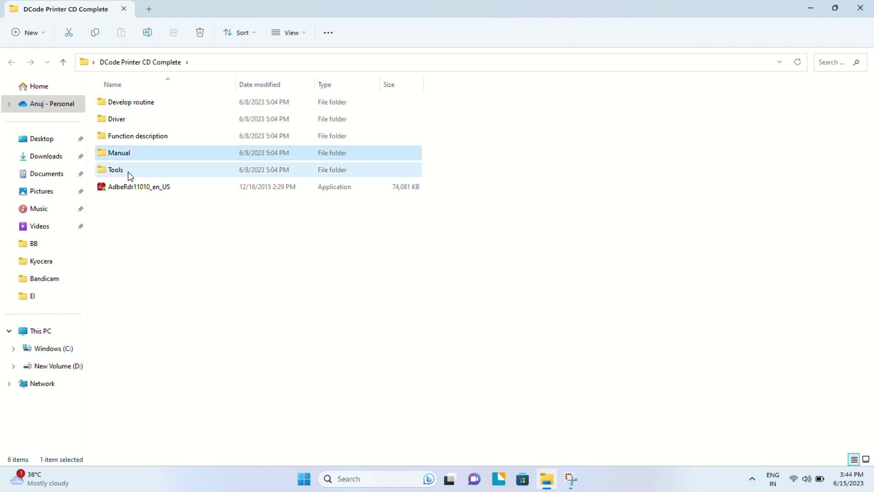
pyautogui.click(127, 171)
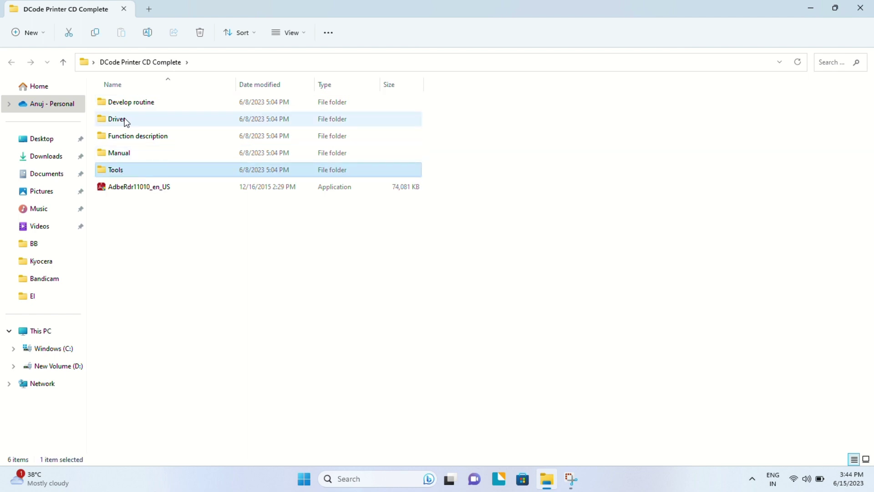
pyautogui.doubleClick(141, 120)
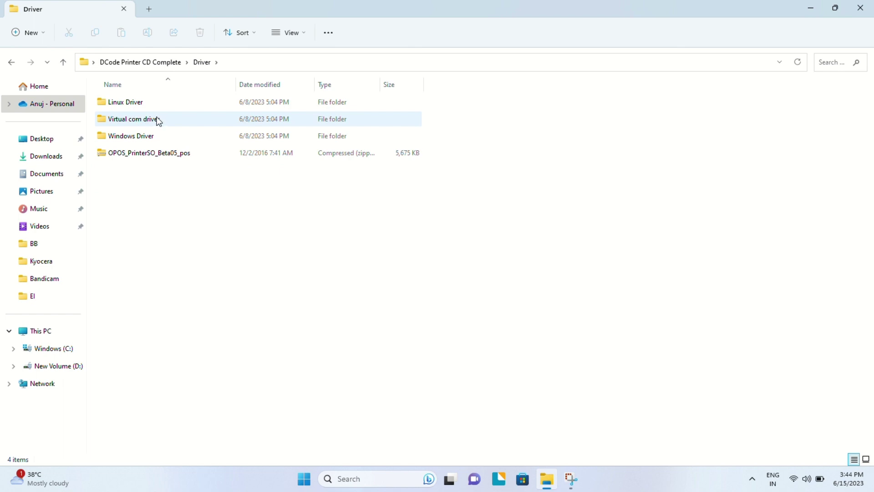
pyautogui.click(162, 140)
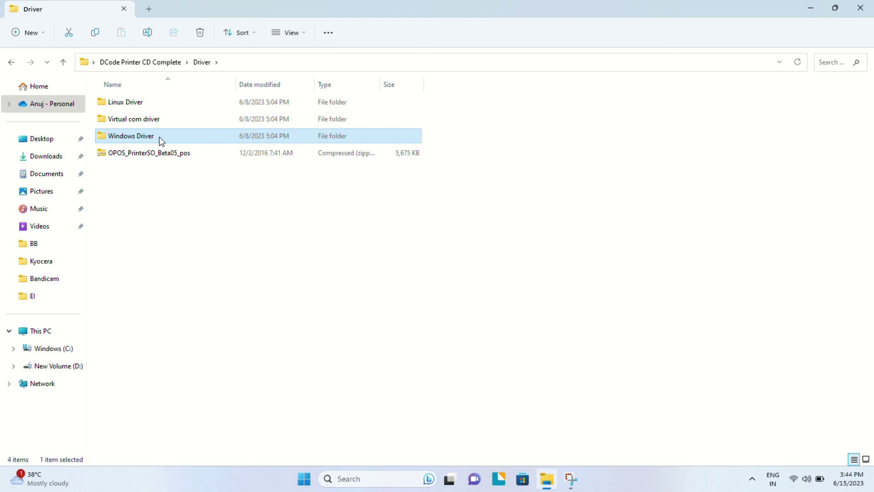
pyautogui.doubleClick(162, 140)
pyautogui.click(145, 138)
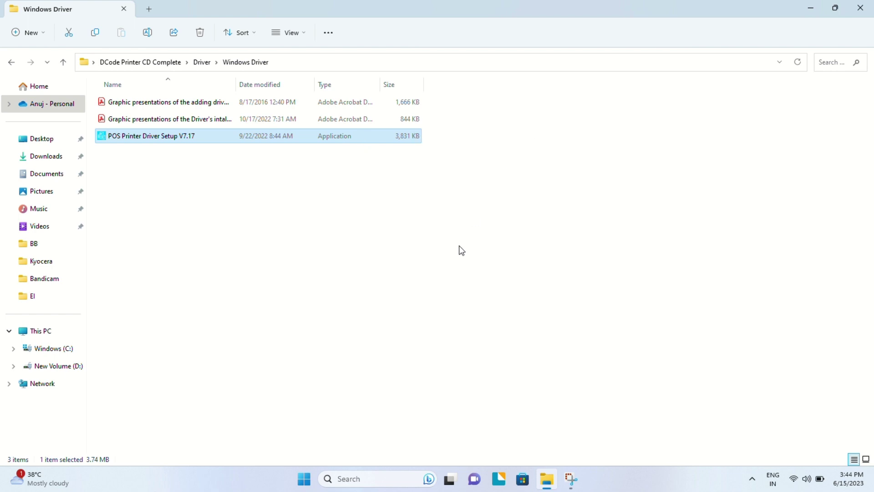
pyautogui.click(352, 478)
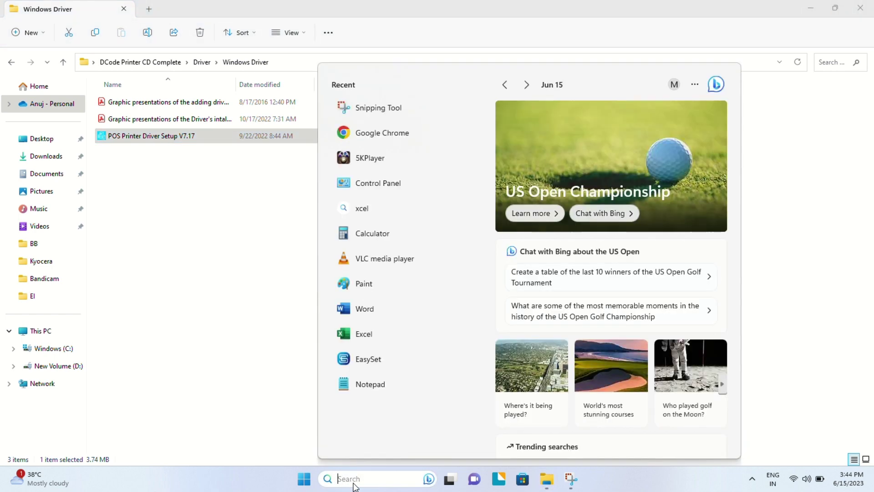
pyautogui.write('chro')
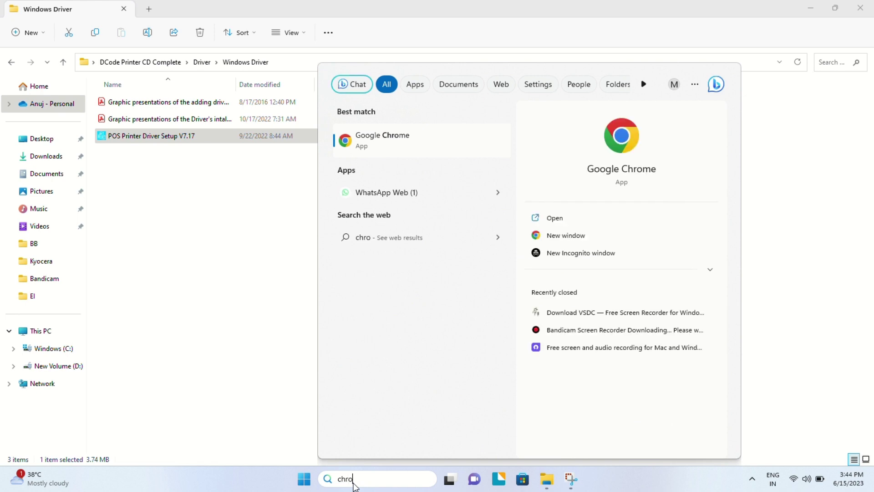
pyautogui.write('me')
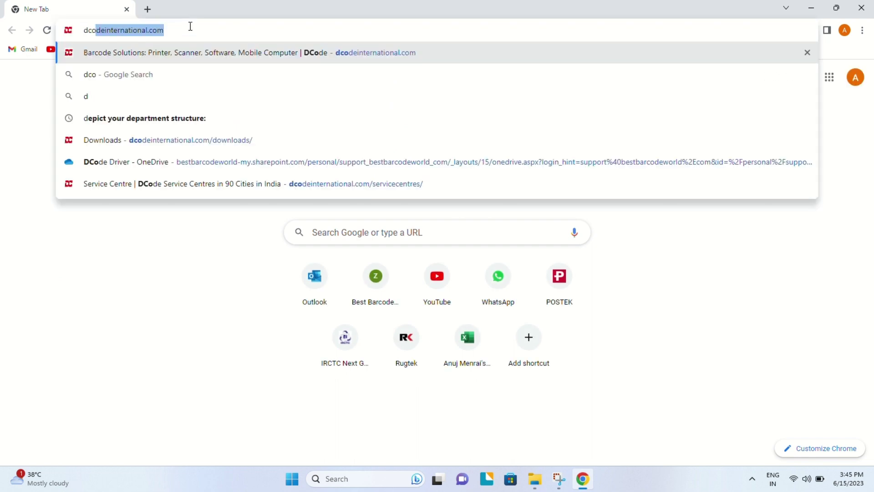
pyautogui.press('Return')
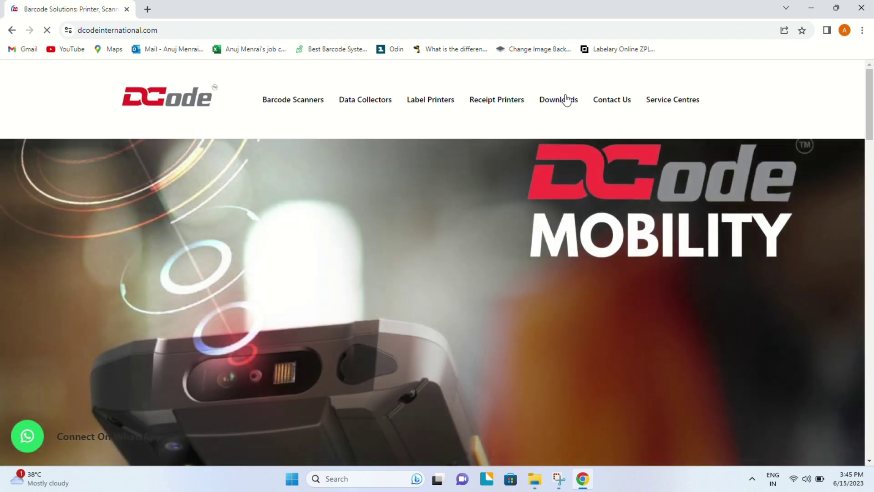
pyautogui.click(562, 99)
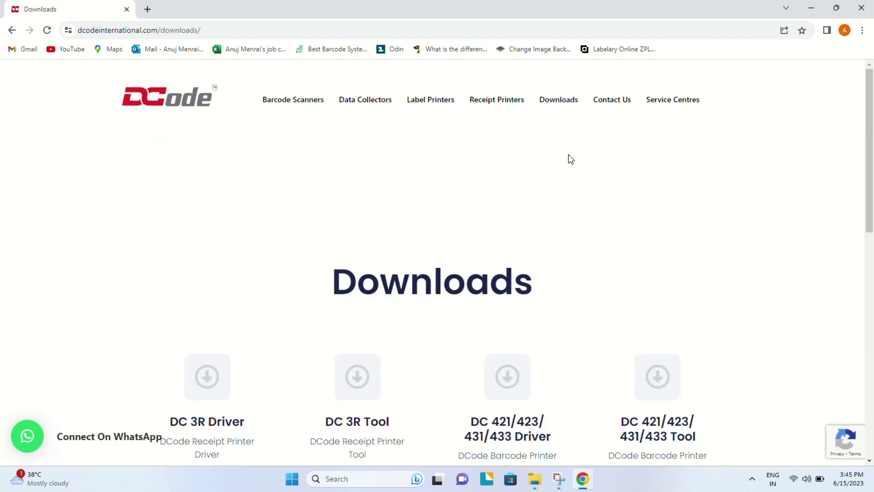
pyautogui.click(861, 8)
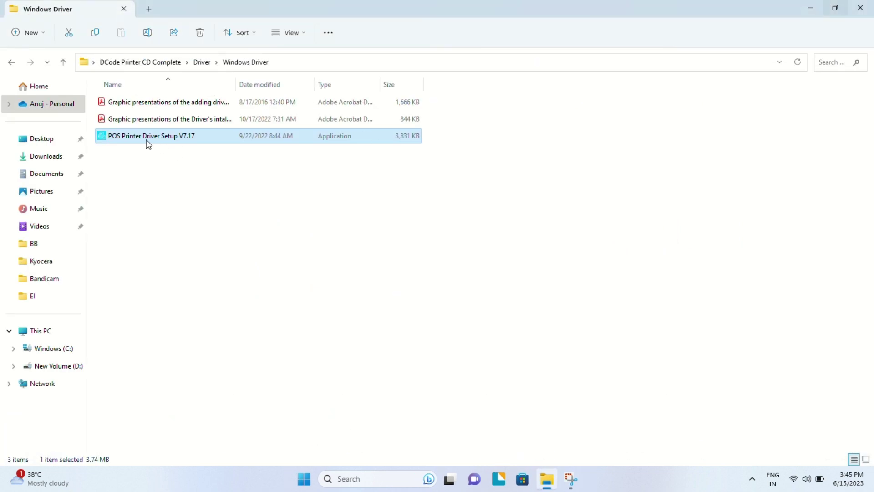
# Run the V7.17 setup, accept the license, keep default folder and desktop shortcut, and finish with Launch ticked.
pyautogui.doubleClick(134, 142)
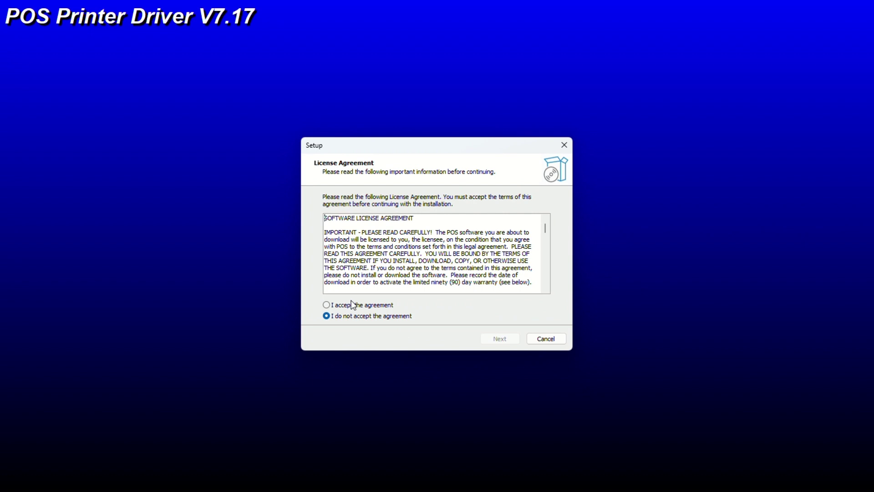
pyautogui.click(354, 305)
pyautogui.click(500, 339)
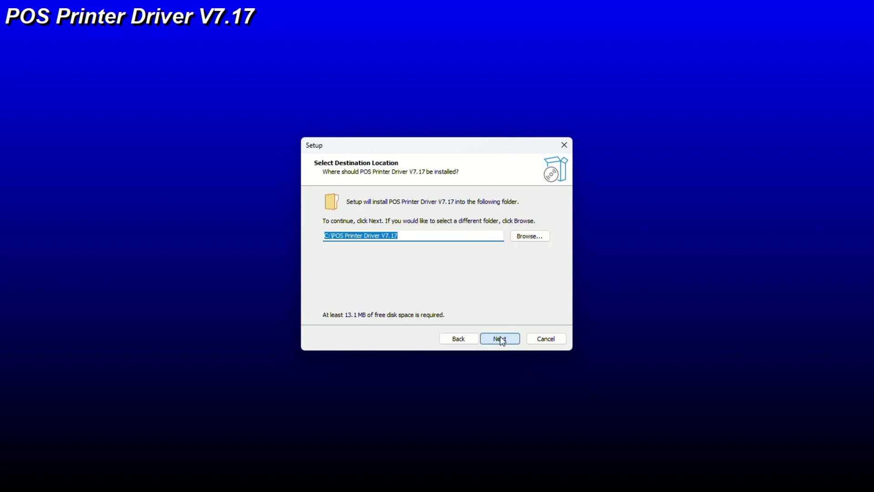
pyautogui.click(500, 338)
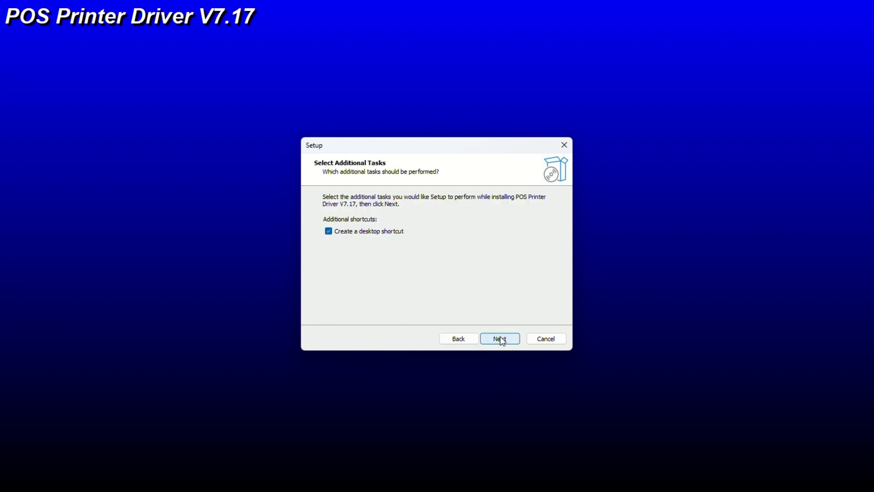
pyautogui.click(500, 338)
pyautogui.click(500, 338)
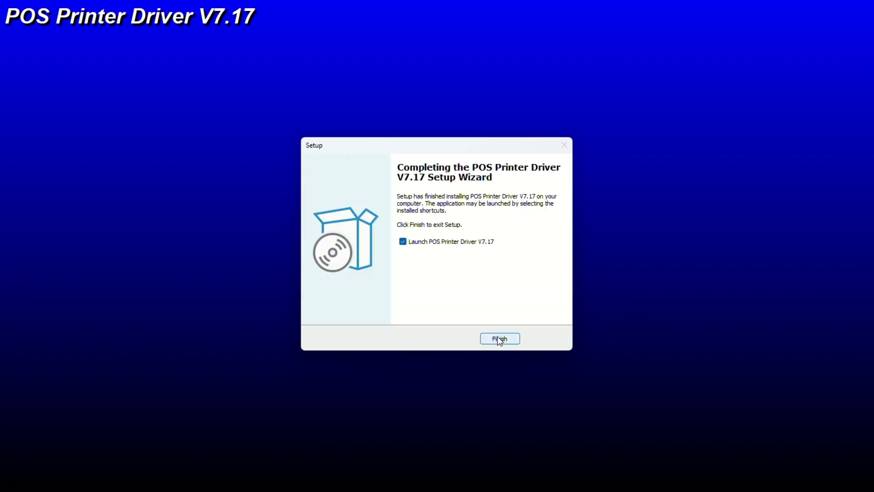
pyautogui.click(499, 338)
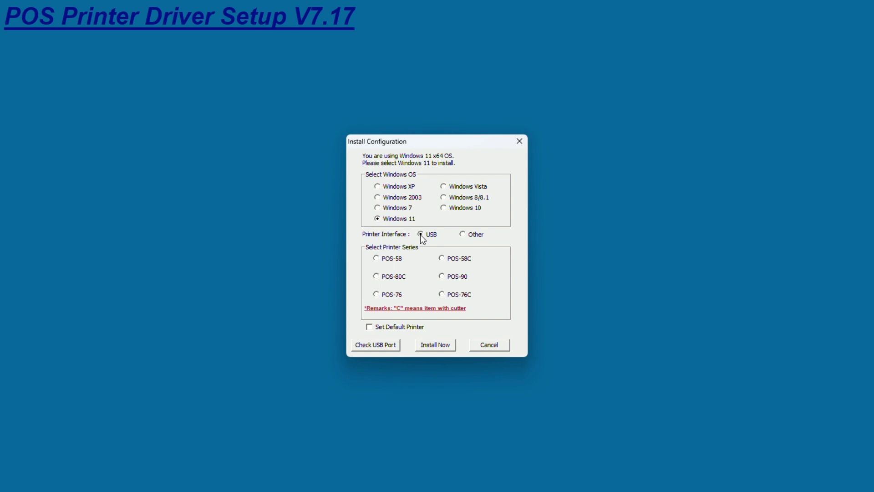
# Select the POS-80C series and install it, revealing the 'Succeed!' prompt behind the folder window.
pyautogui.click(376, 276)
pyautogui.click(435, 346)
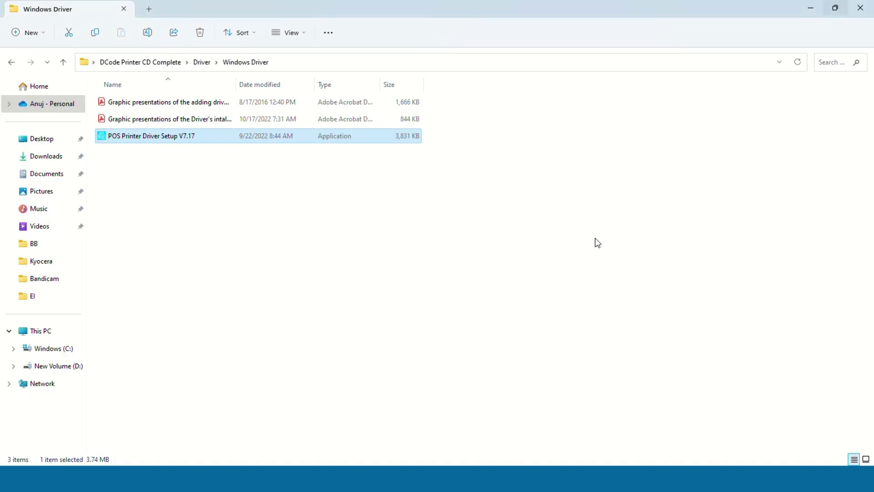
pyautogui.click(810, 9)
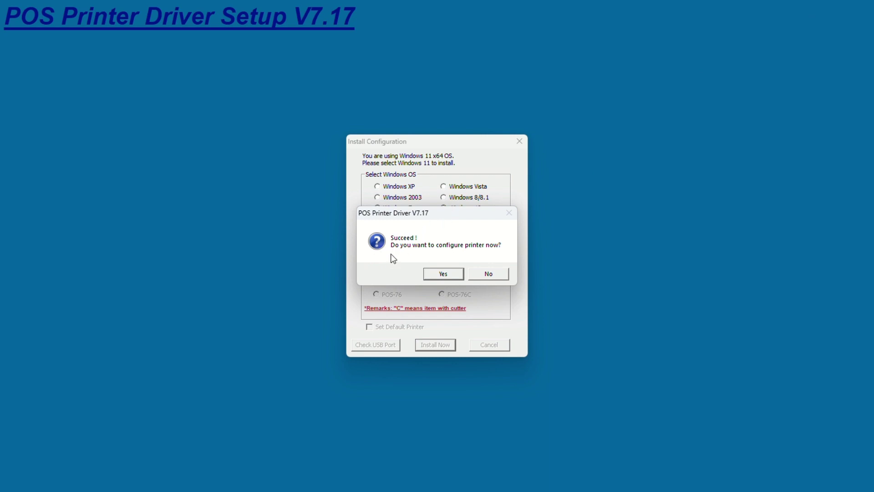
# Agree to configure the printer, tick port USB051 (PrinterPOS-80), apply and close with OK.
pyautogui.click(444, 275)
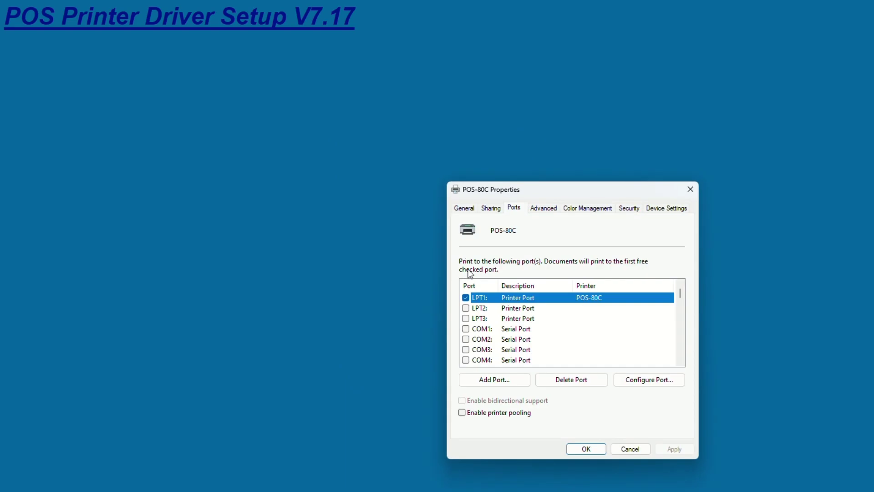
pyautogui.scroll(-5, 537, 345)
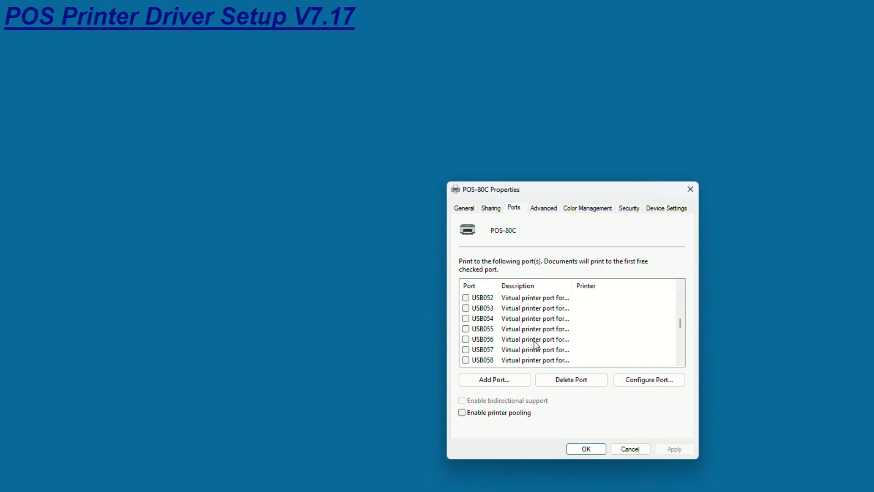
pyautogui.scroll(1, 520, 329)
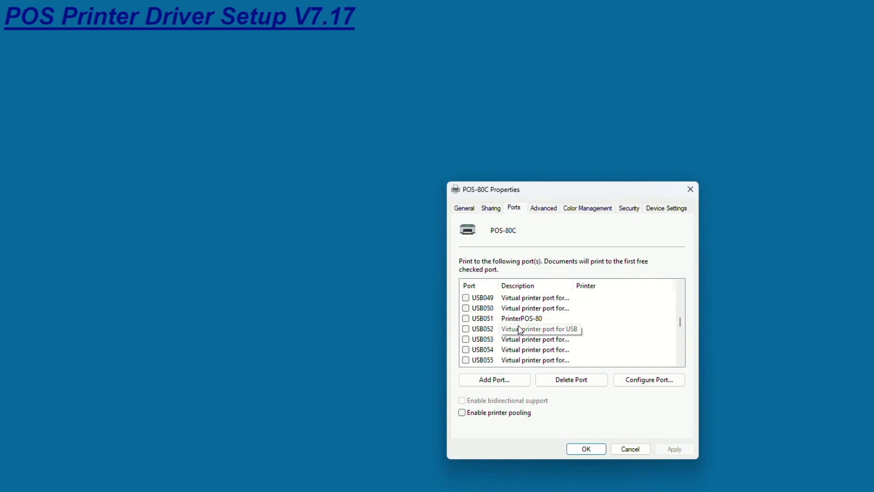
pyautogui.scroll(1, 524, 337)
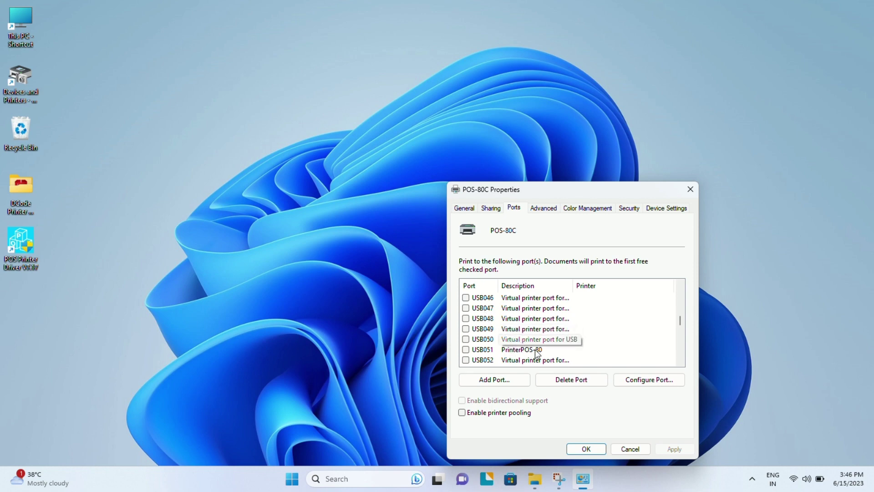
pyautogui.click(466, 349)
pyautogui.click(675, 449)
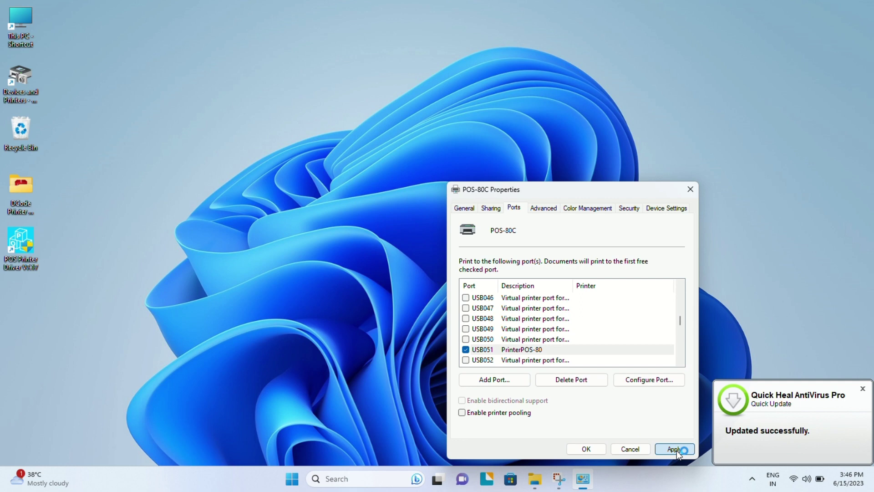
pyautogui.click(586, 449)
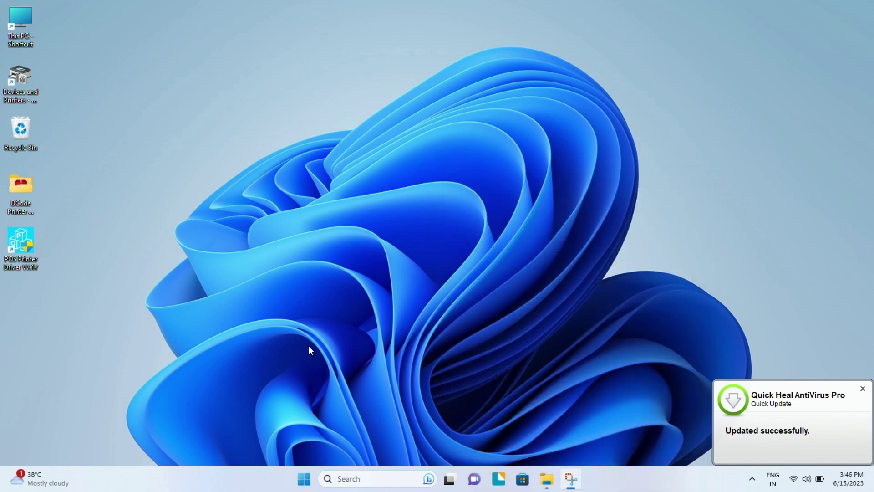
# From Devices and Printers, open the POS-80C printer properties and then its Preferences.
pyautogui.doubleClick(24, 76)
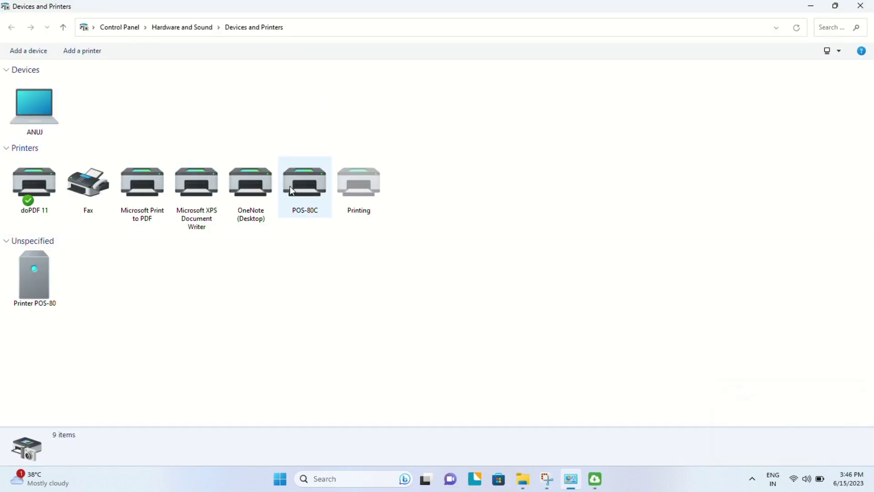
pyautogui.click(292, 190)
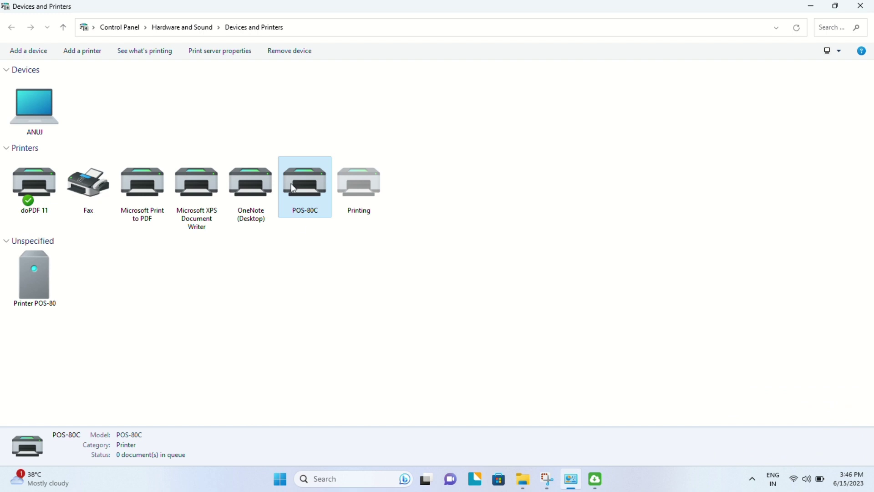
pyautogui.rightClick(292, 188)
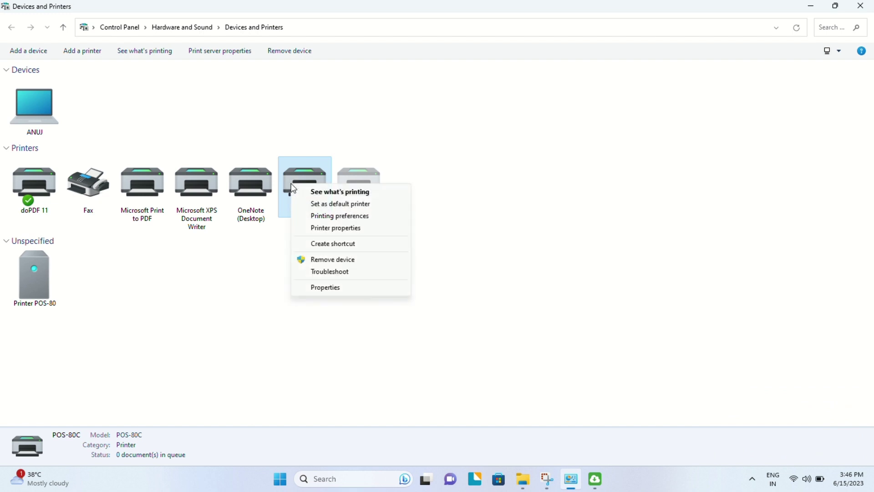
pyautogui.click(335, 228)
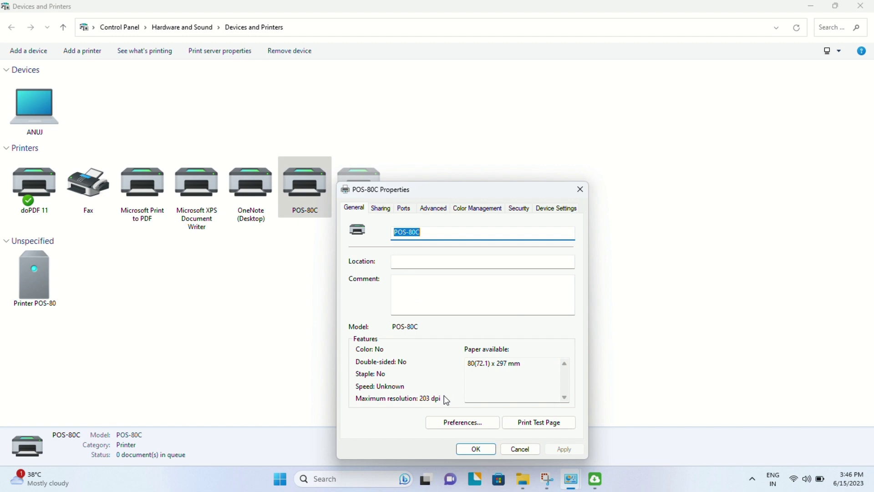
pyautogui.click(460, 424)
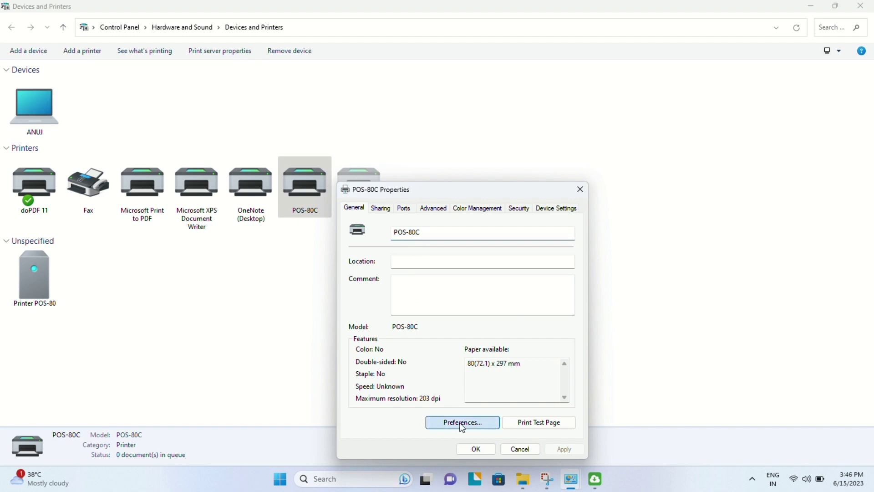
# In Advanced Options, keep the paper size at 80(72.1) x 297 mm and confirm with OK.
pyautogui.click(728, 429)
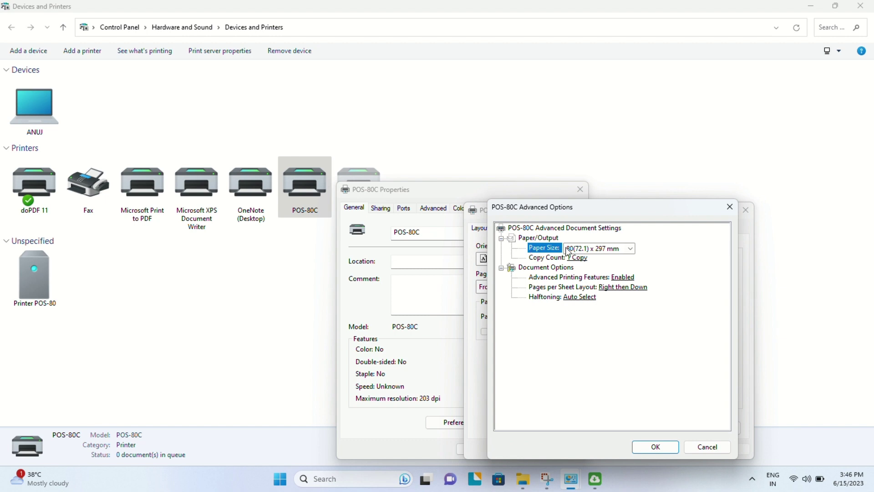
pyautogui.click(631, 248)
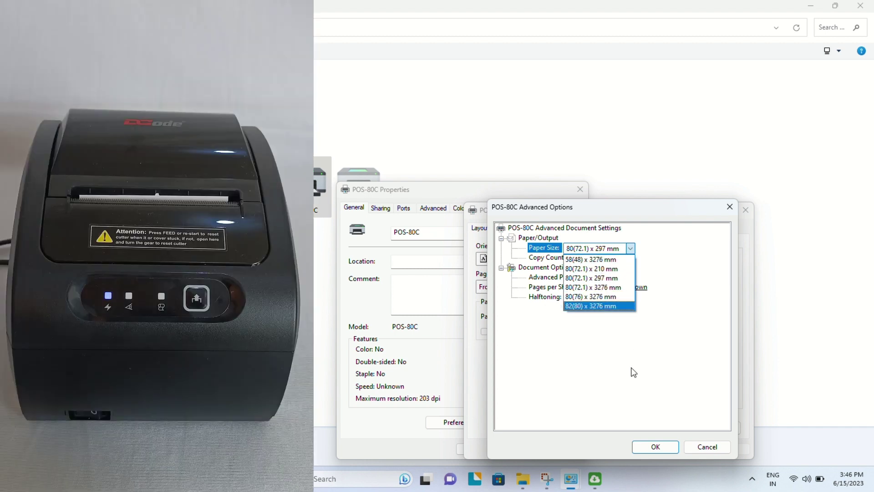
pyautogui.click(611, 279)
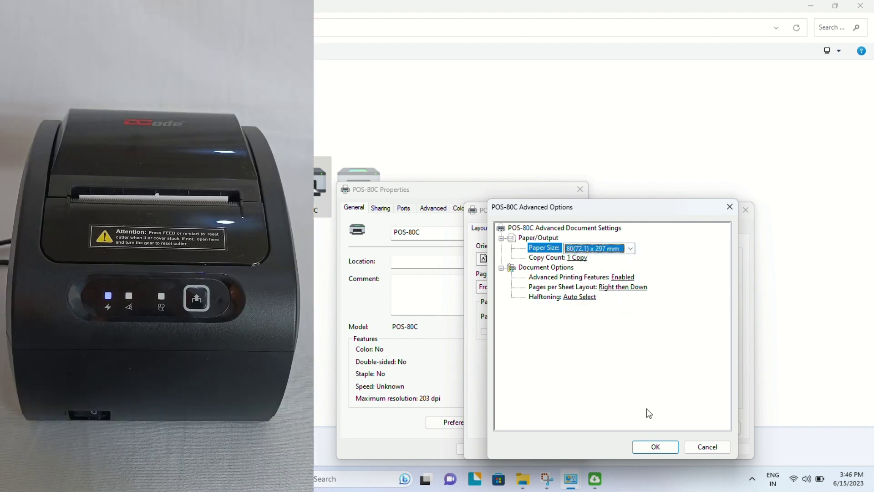
pyautogui.click(655, 446)
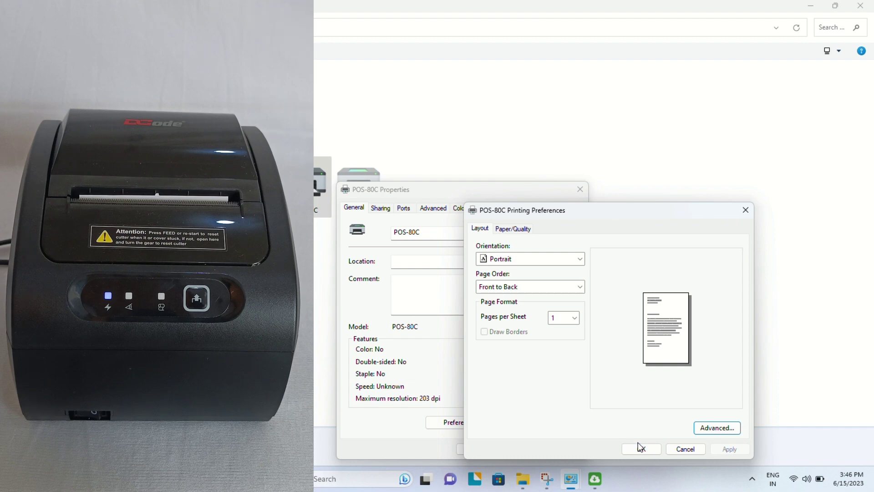
# Close the printing preferences and print three Windows test pages, dismissing each confirmation.
pyautogui.click(639, 447)
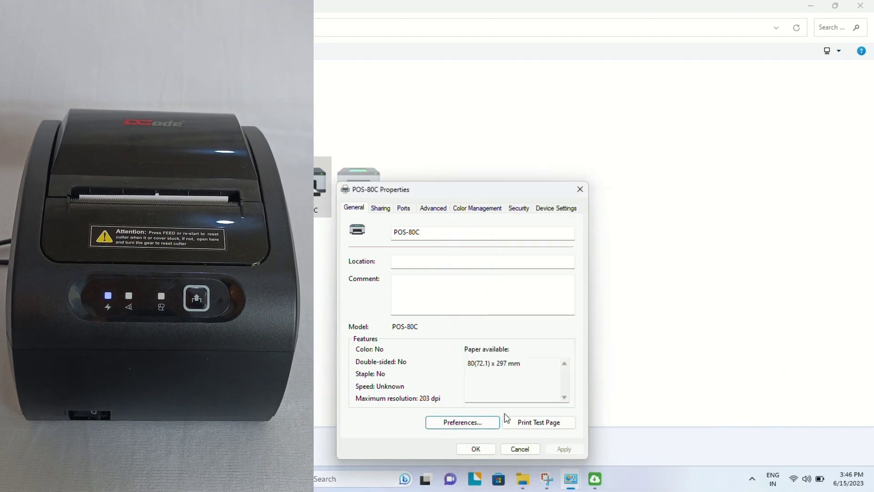
pyautogui.click(526, 423)
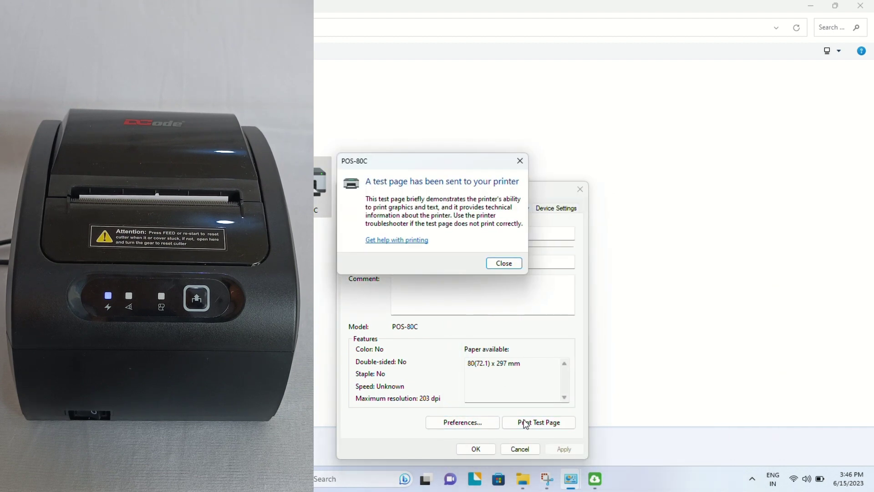
pyautogui.click(505, 264)
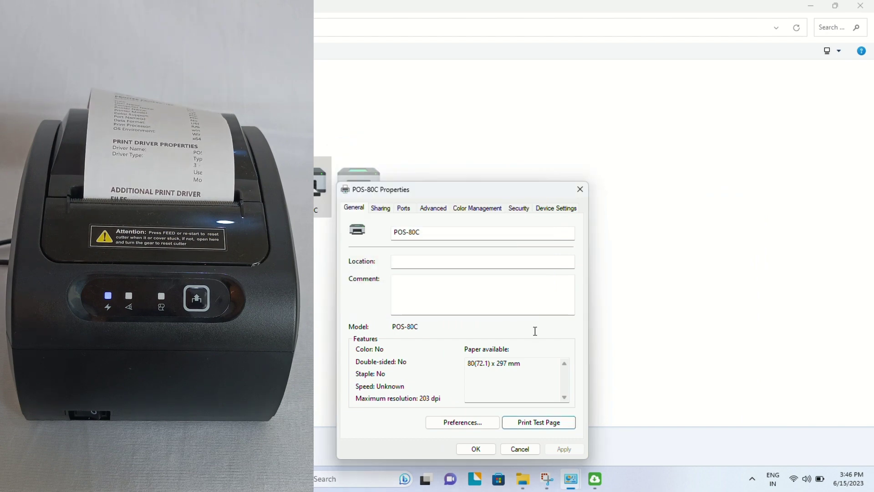
pyautogui.click(549, 423)
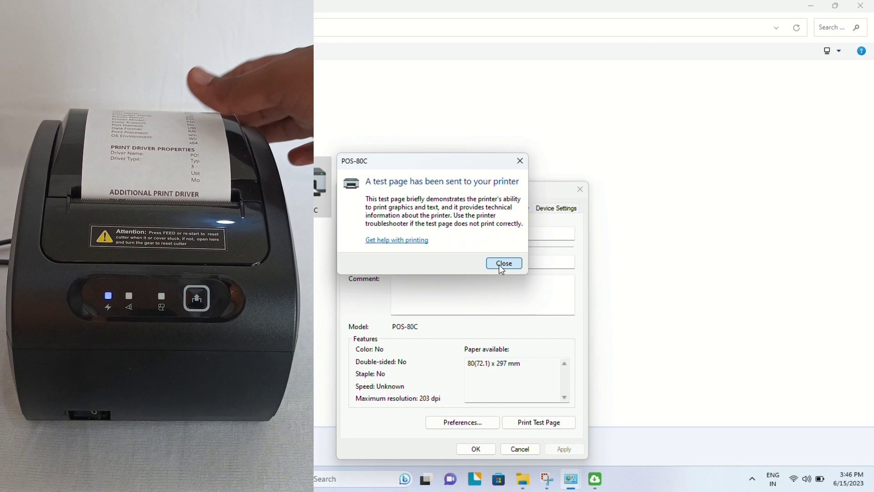
pyautogui.click(499, 264)
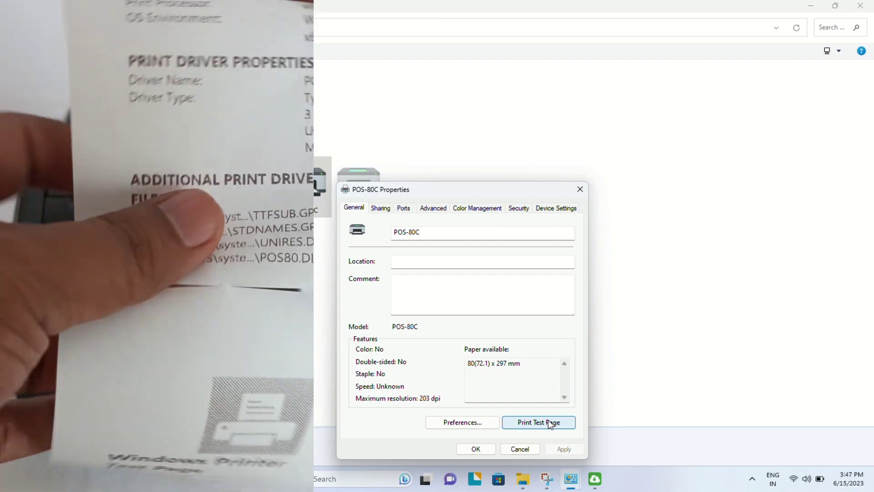
pyautogui.click(548, 421)
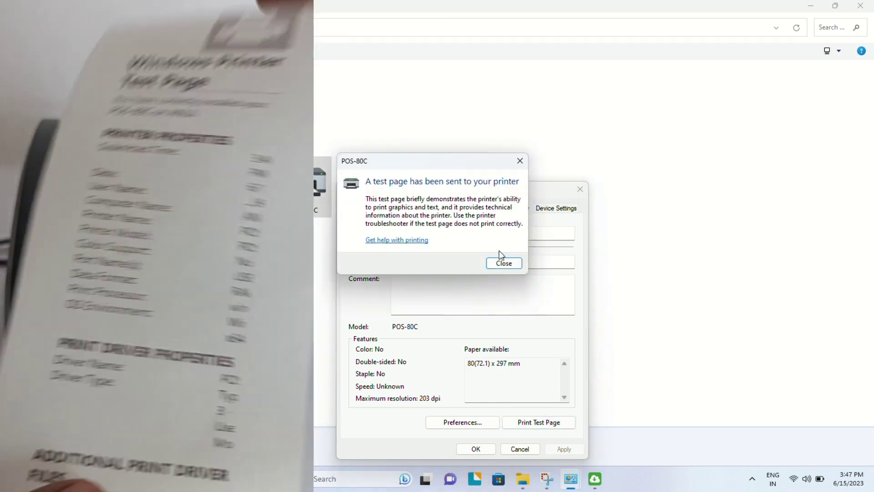
pyautogui.click(508, 261)
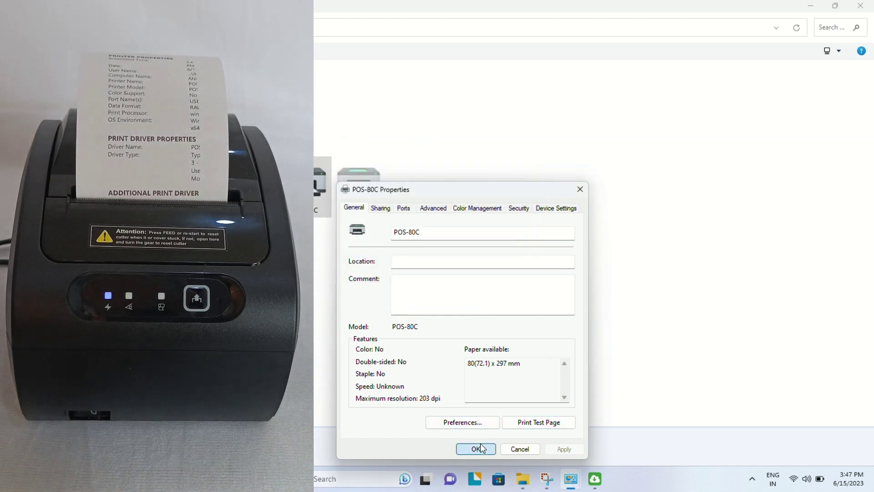